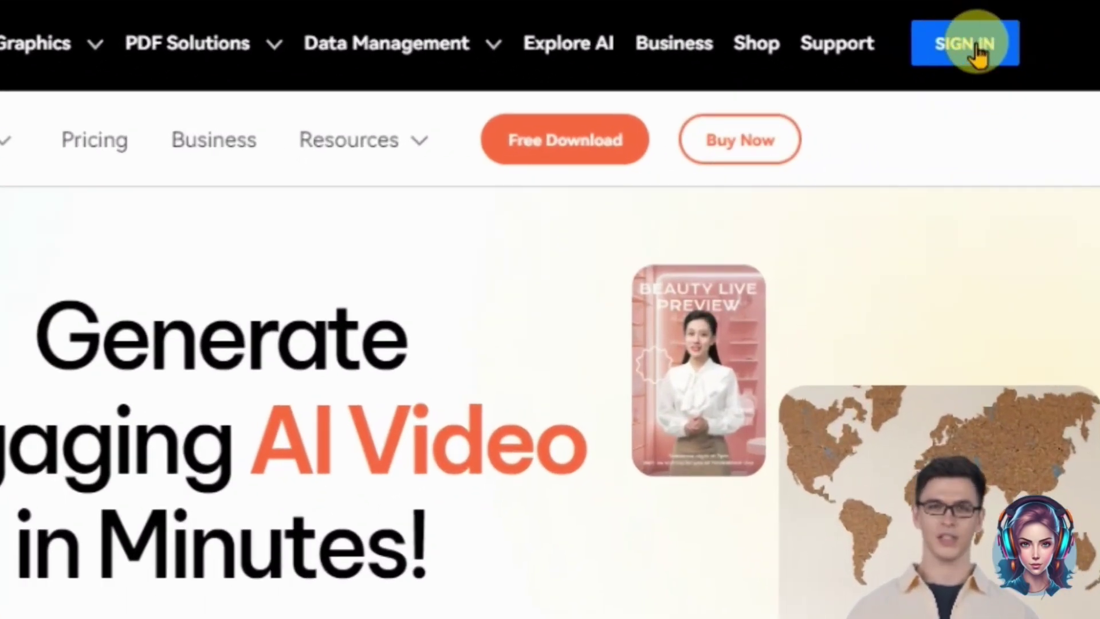
Step: Sign in and go through Virbo Online to the AI Video Translator's online translate page
click(975, 47)
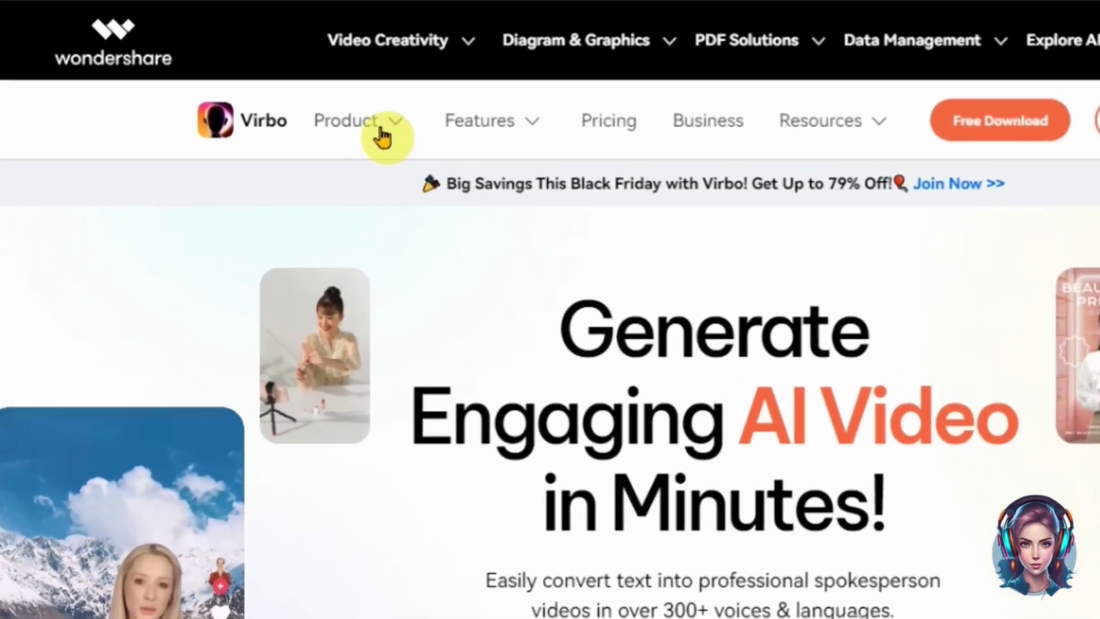
mouse_move(276, 119)
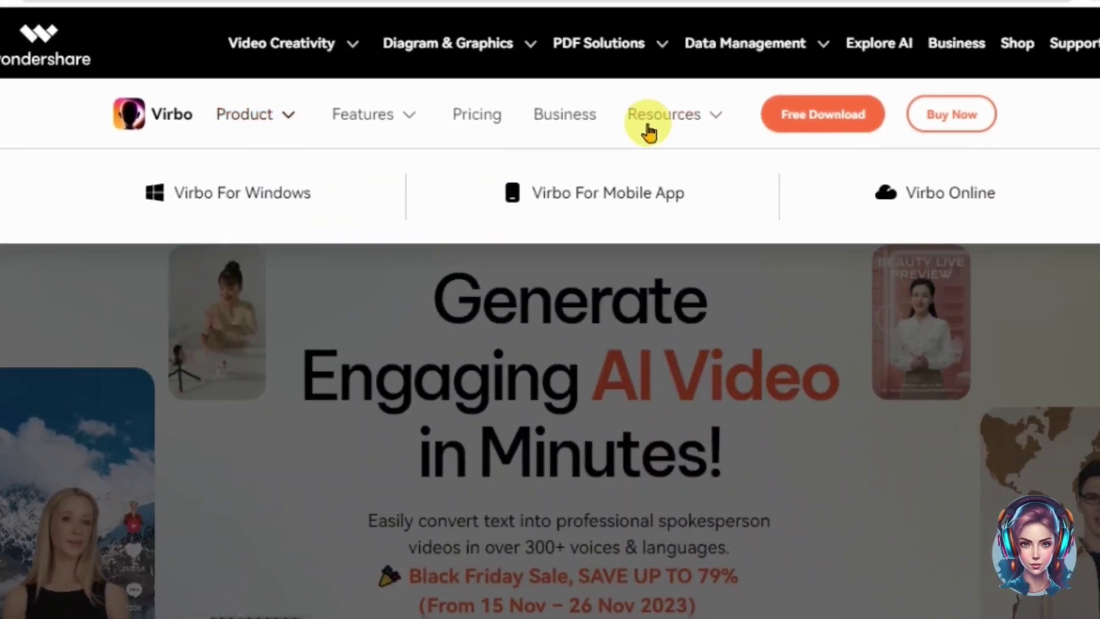
click(954, 194)
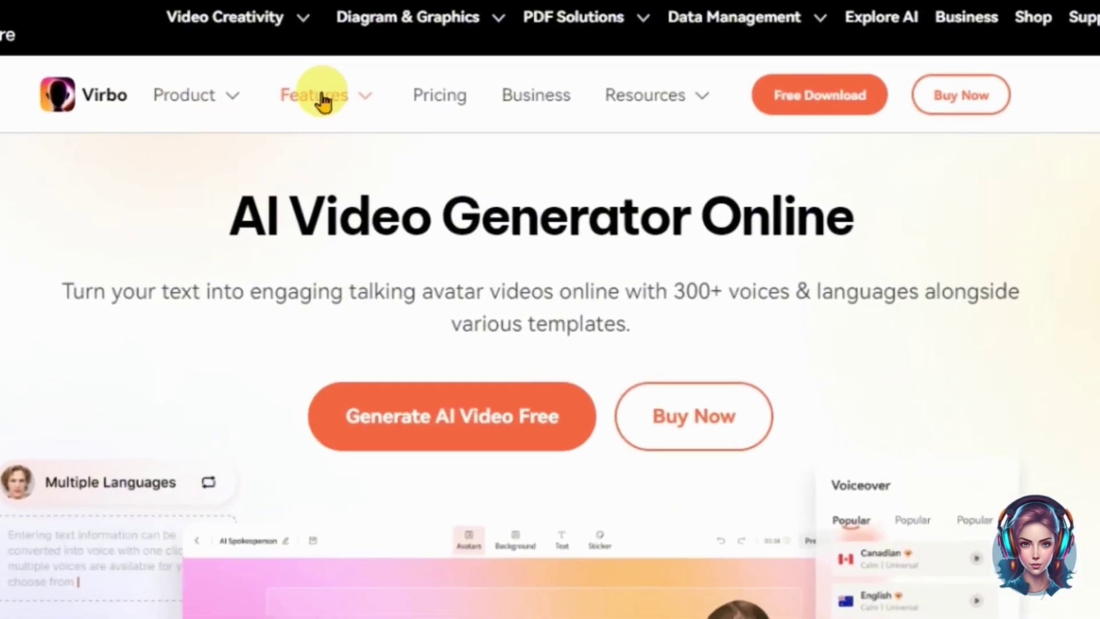
mouse_move(324, 103)
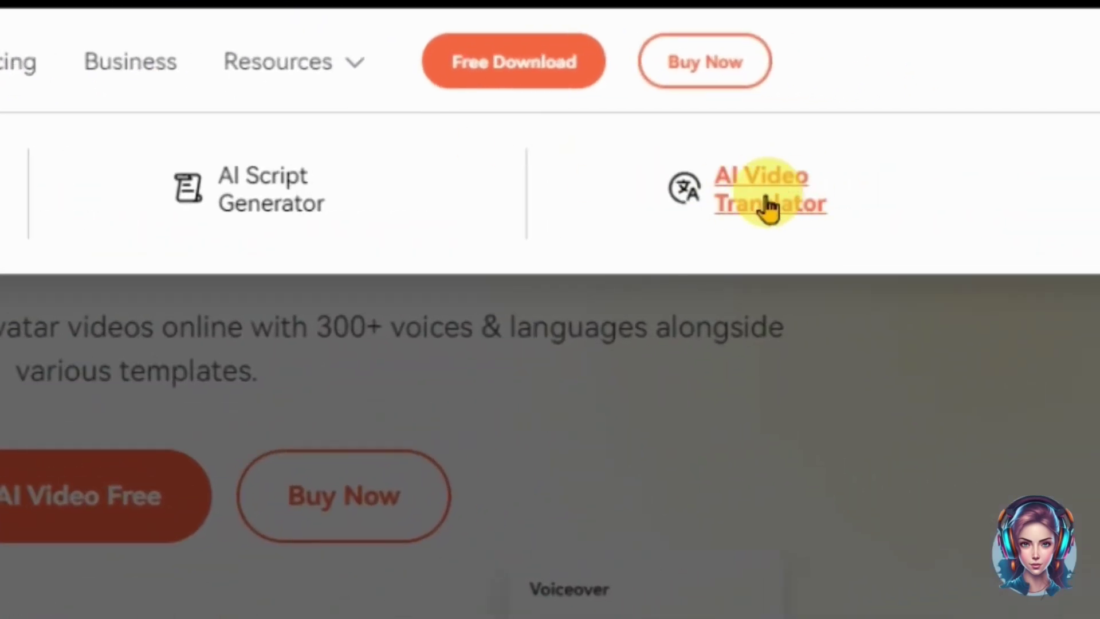
click(771, 209)
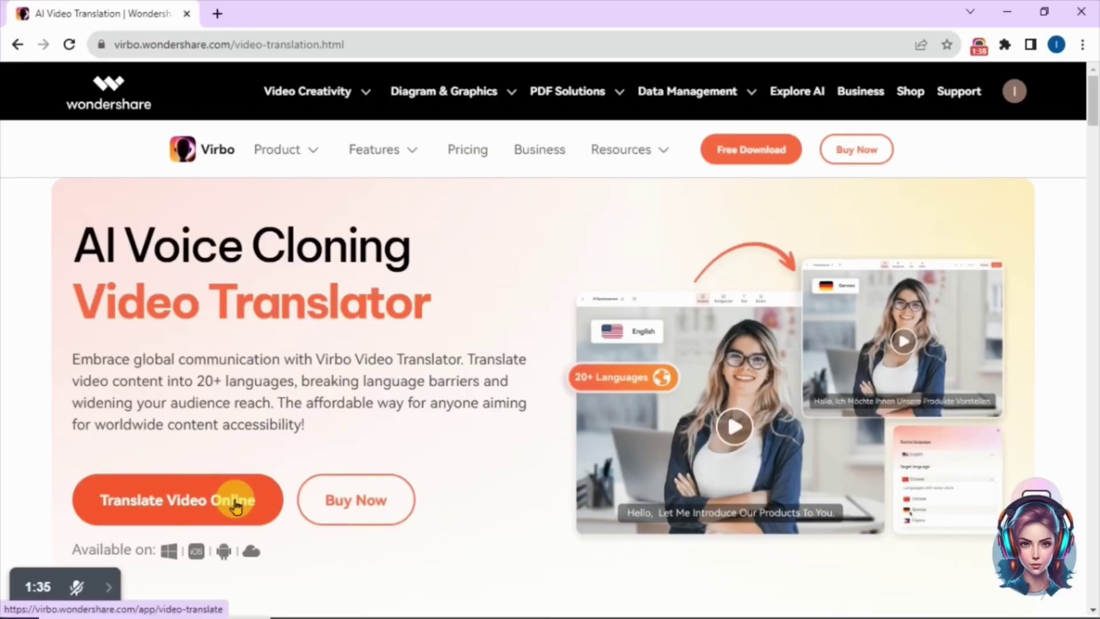
click(233, 495)
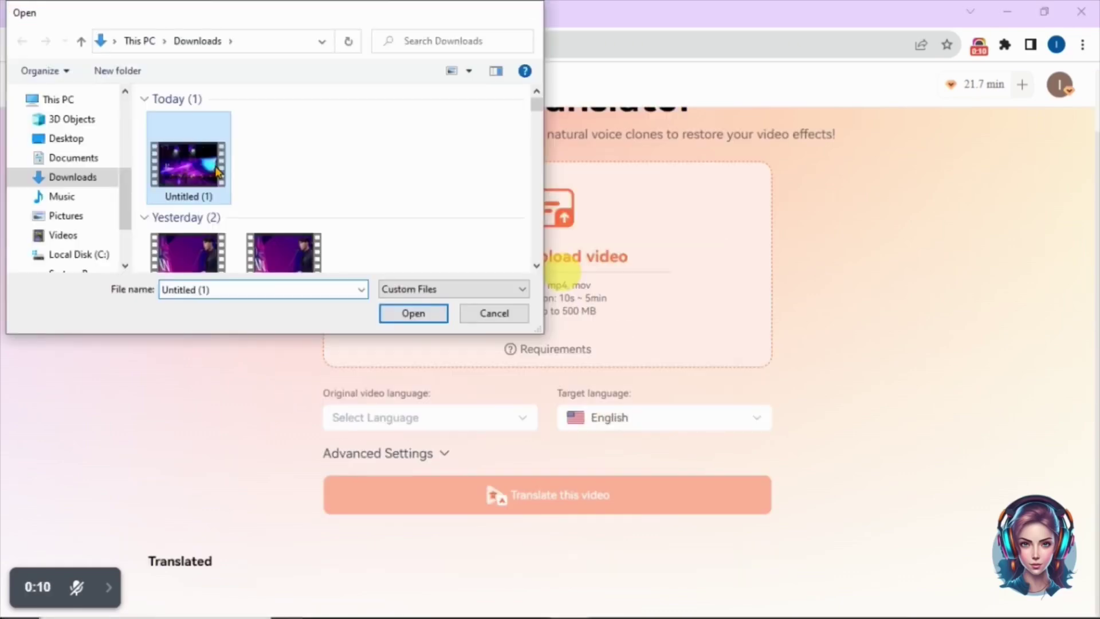
Step: Upload the speech video file and choose Korean as the original video language
double_click(217, 172)
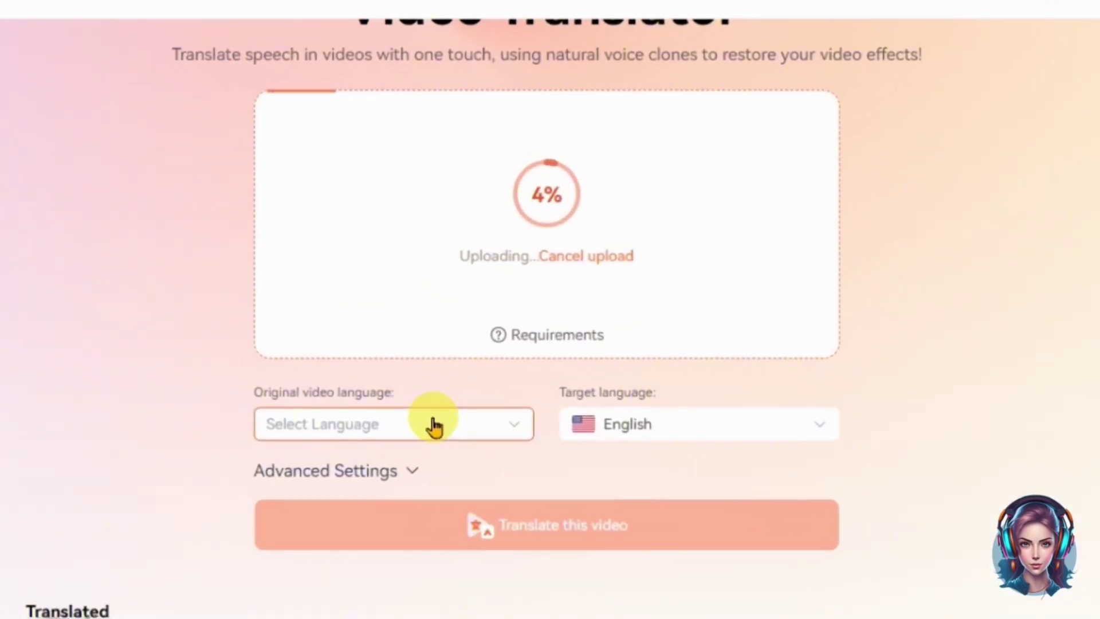
click(434, 426)
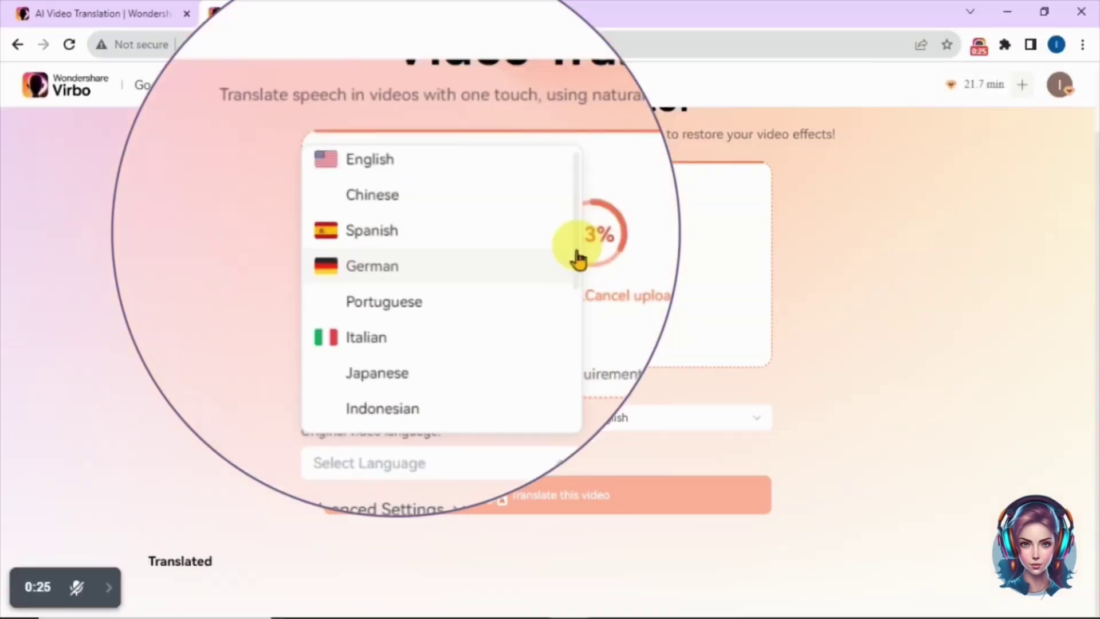
scroll(572, 186, down, 1)
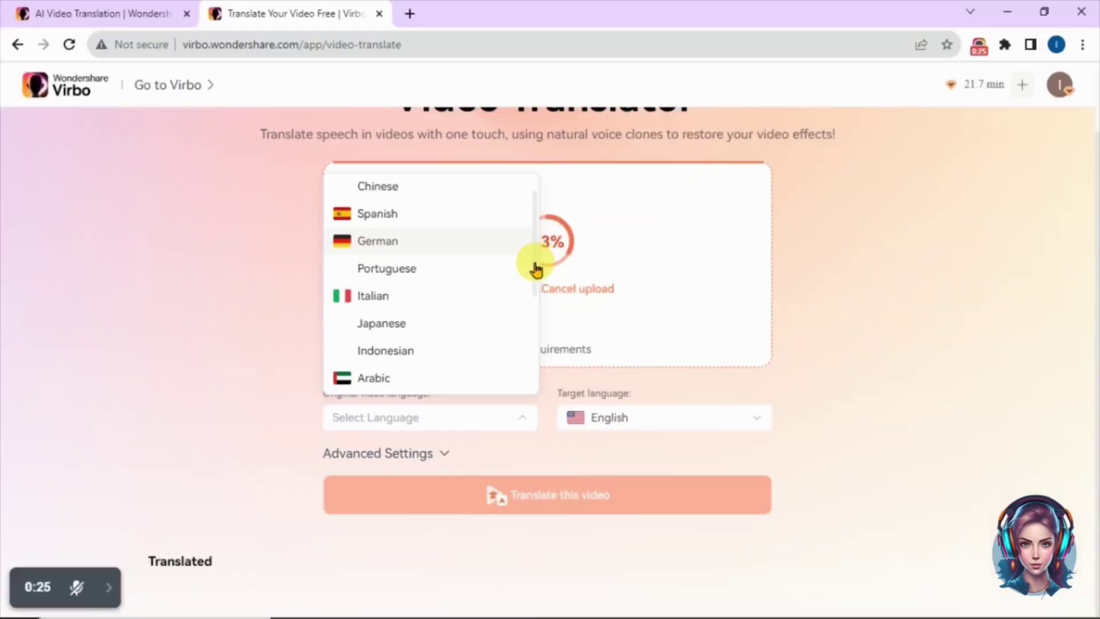
scroll(572, 187, up, 1)
drag(533, 249, 397, 362)
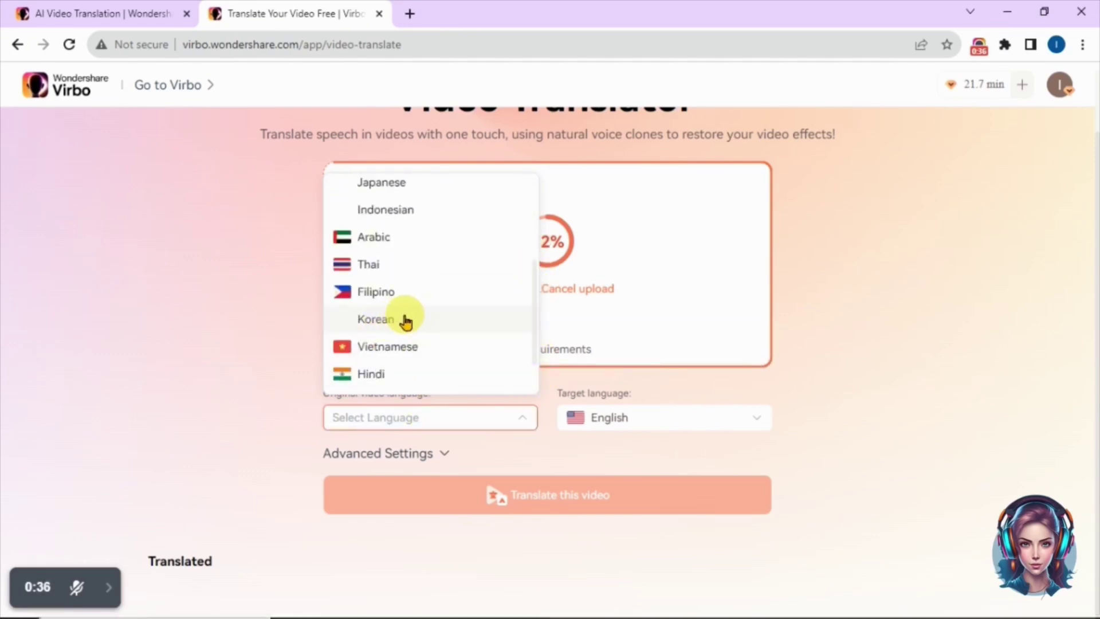
click(405, 321)
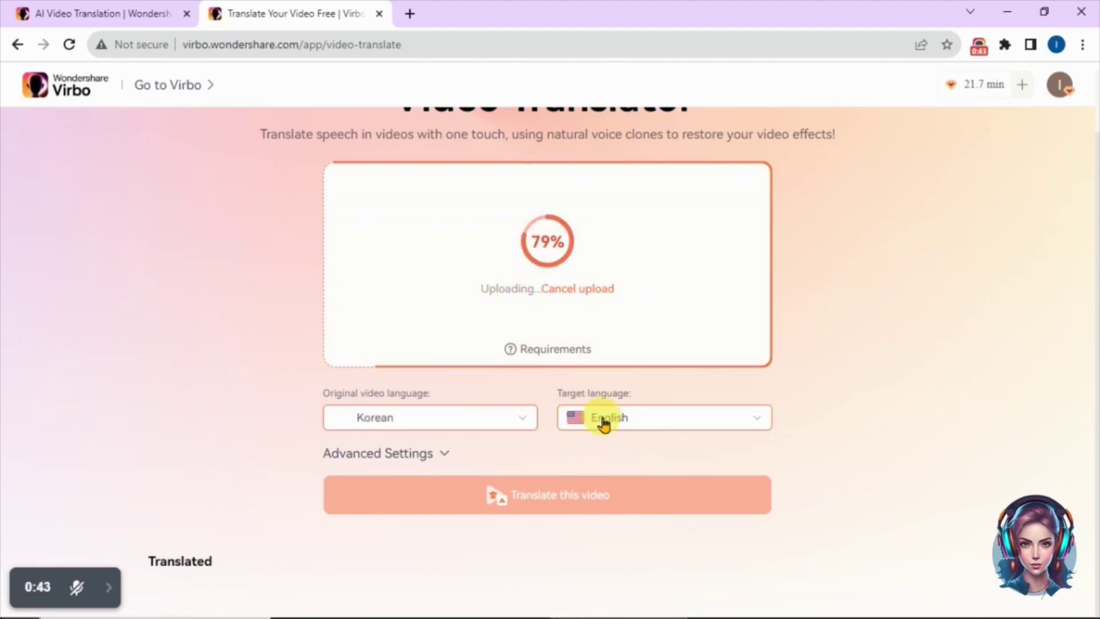
click(602, 423)
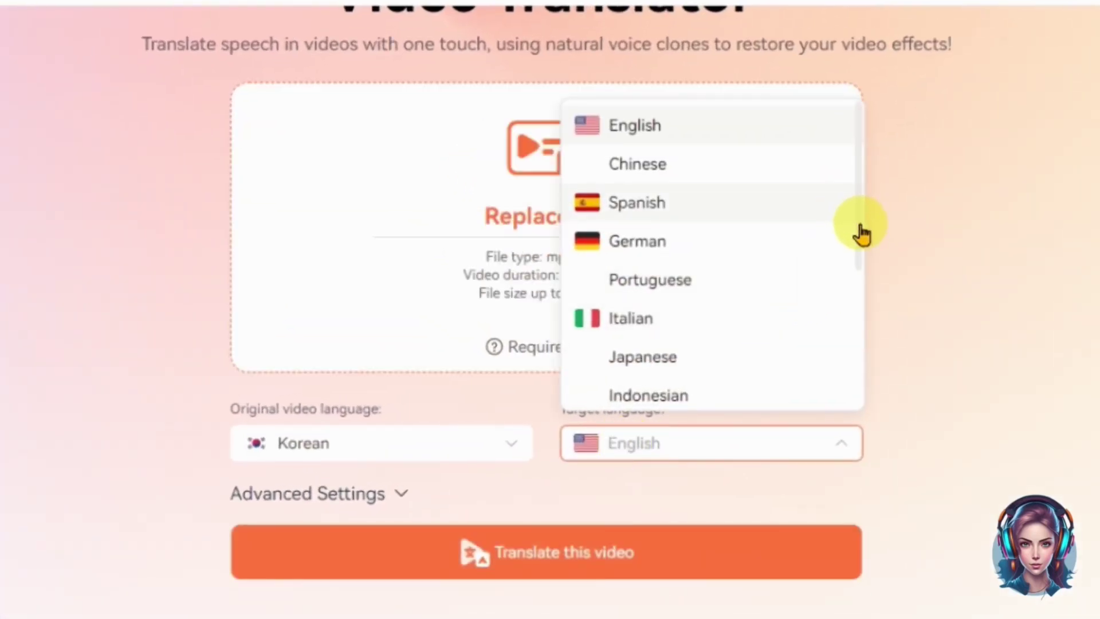
Step: Select English as the target and enable Subtitle and Proofread video script under Advanced Settings
scroll(861, 241, down, 2)
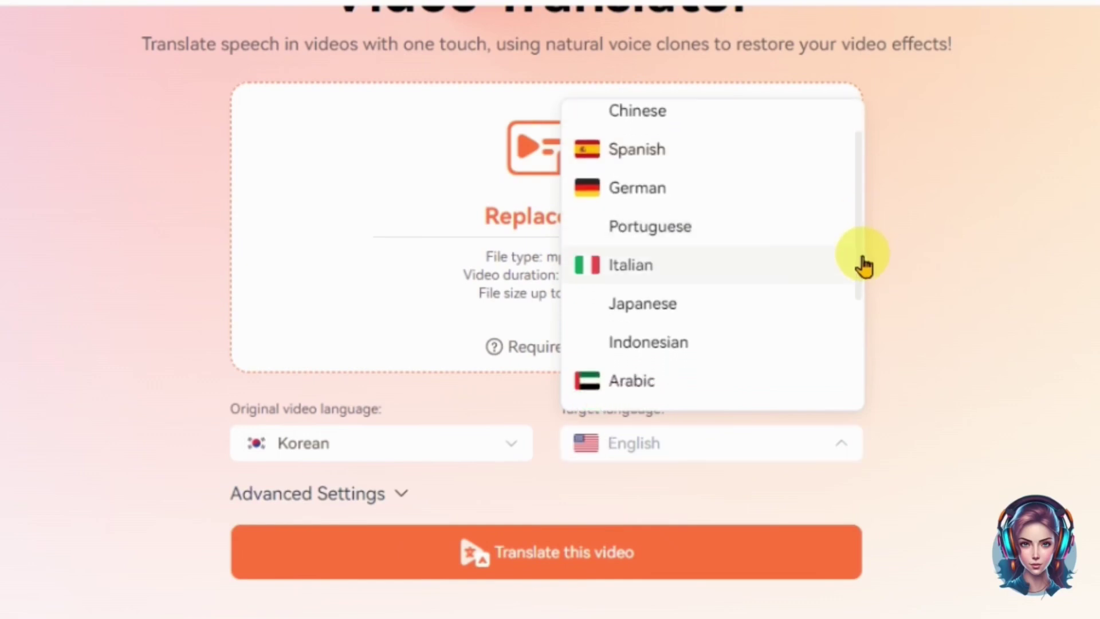
drag(866, 270, 870, 200)
scroll(859, 335, up, 1)
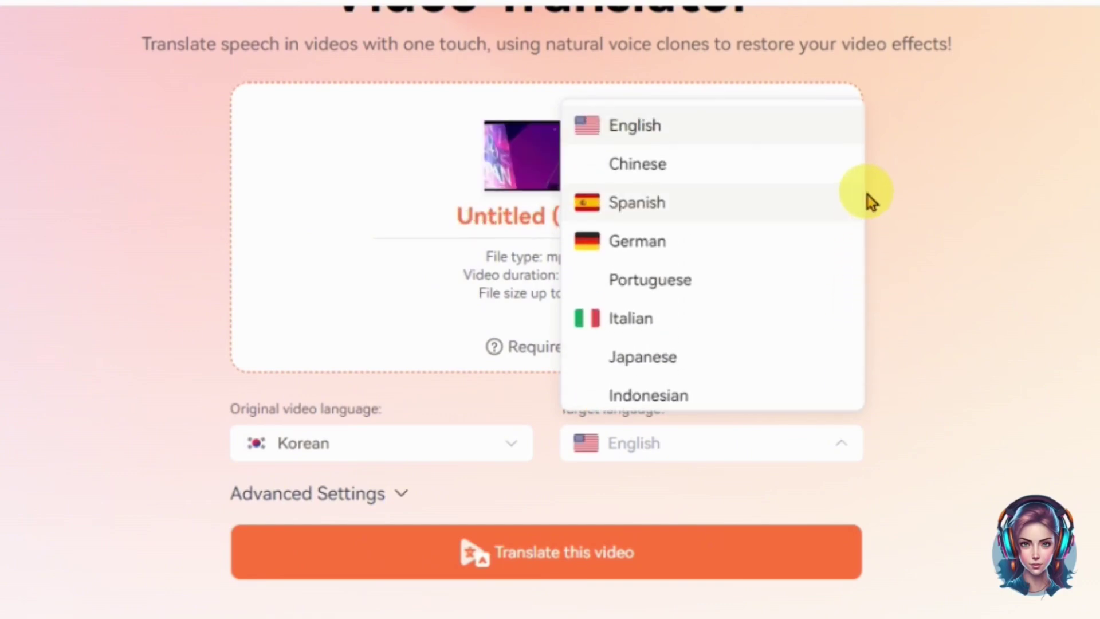
click(675, 118)
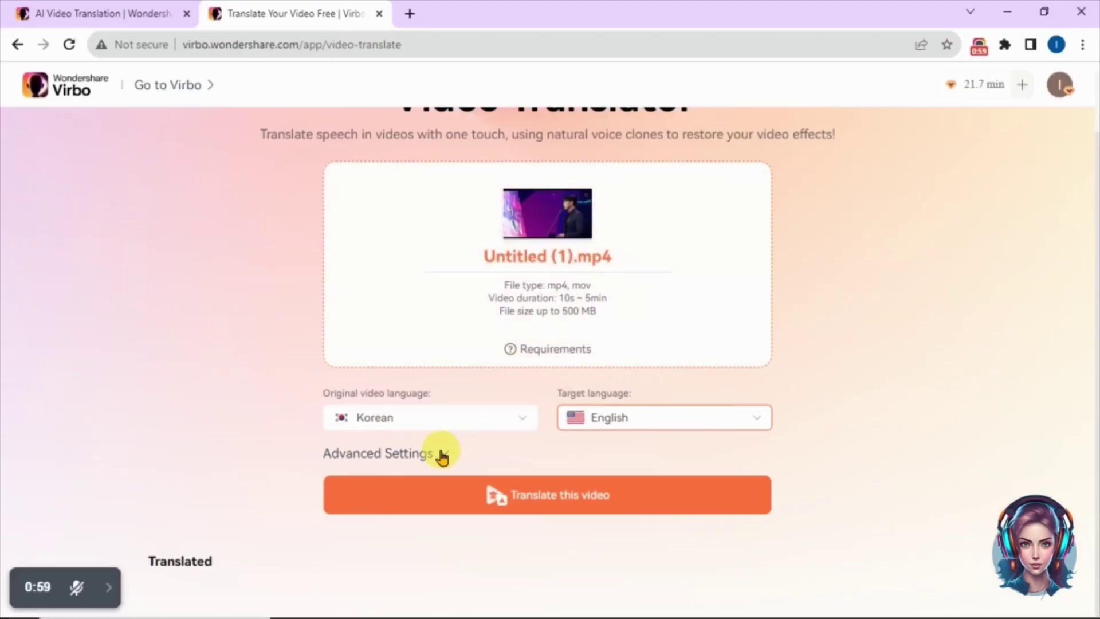
click(401, 494)
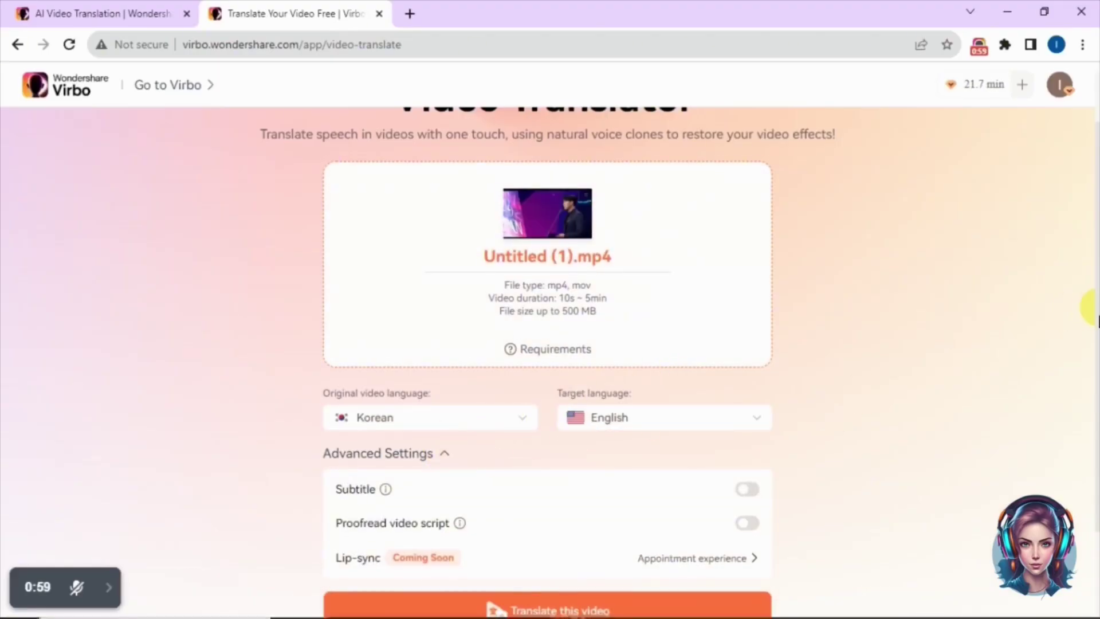
scroll(1091, 309, down, 1)
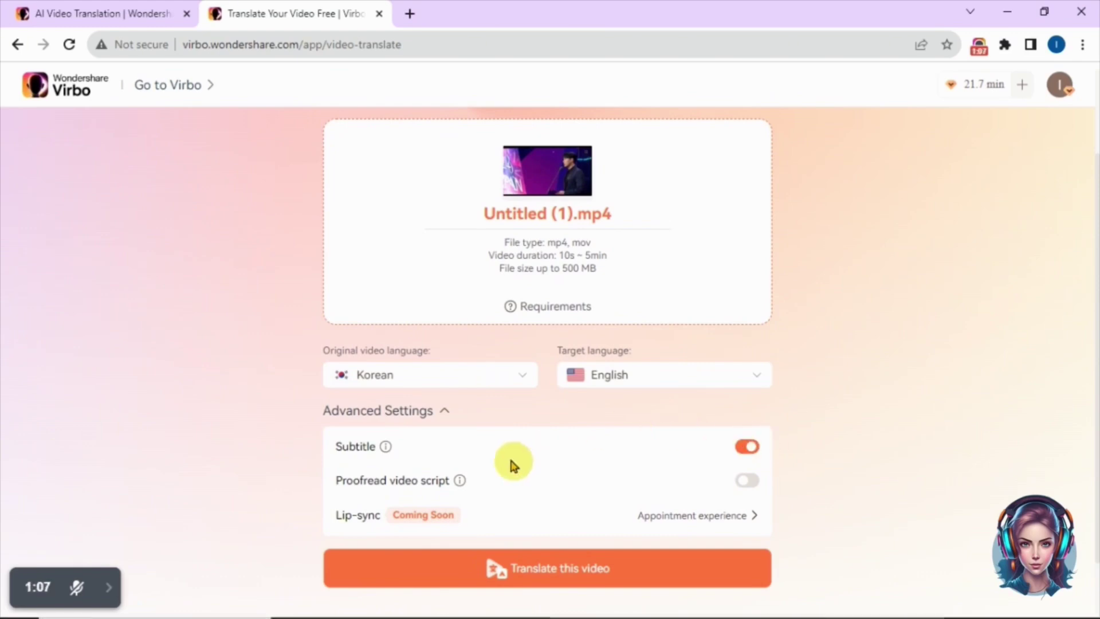
mouse_move(460, 480)
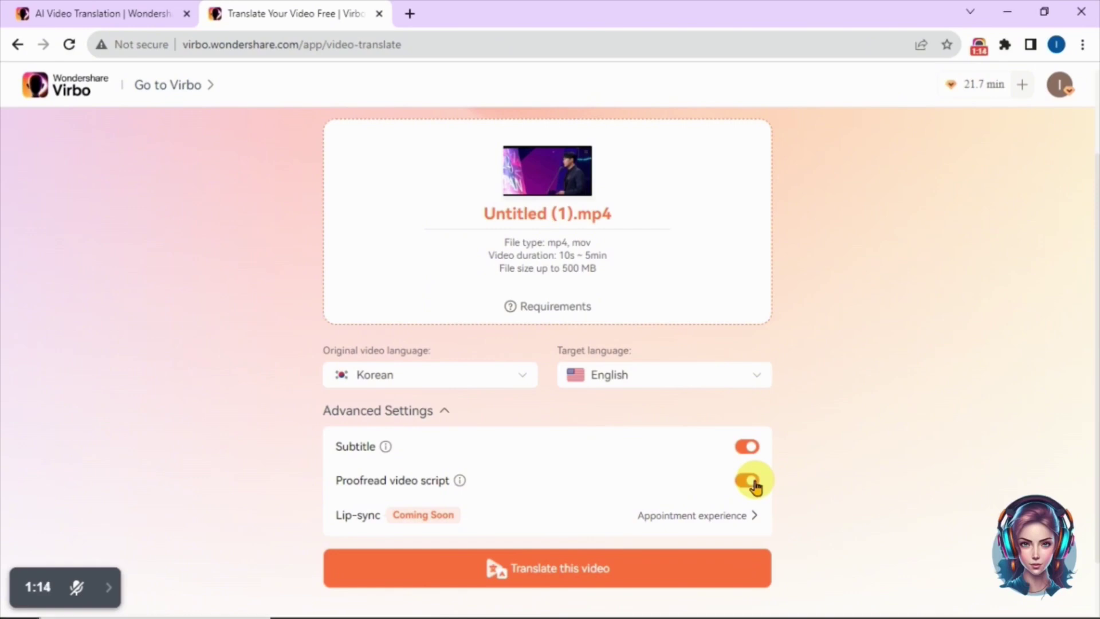
click(445, 410)
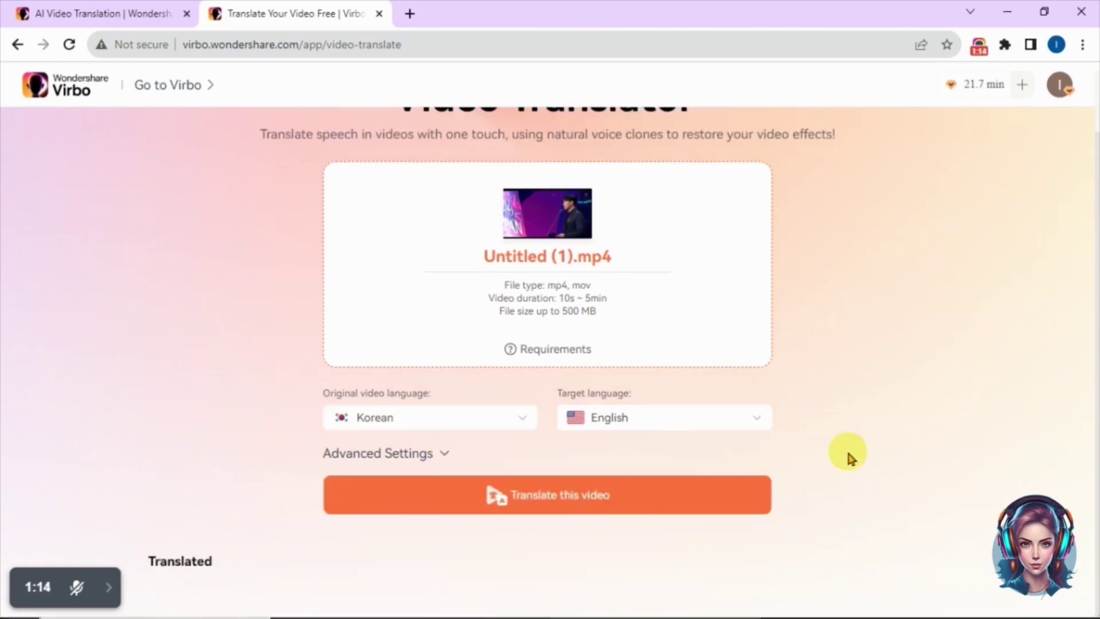
Step: Generate the English script, end the third subtitle row with 'by you!!', save, and submit
click(683, 501)
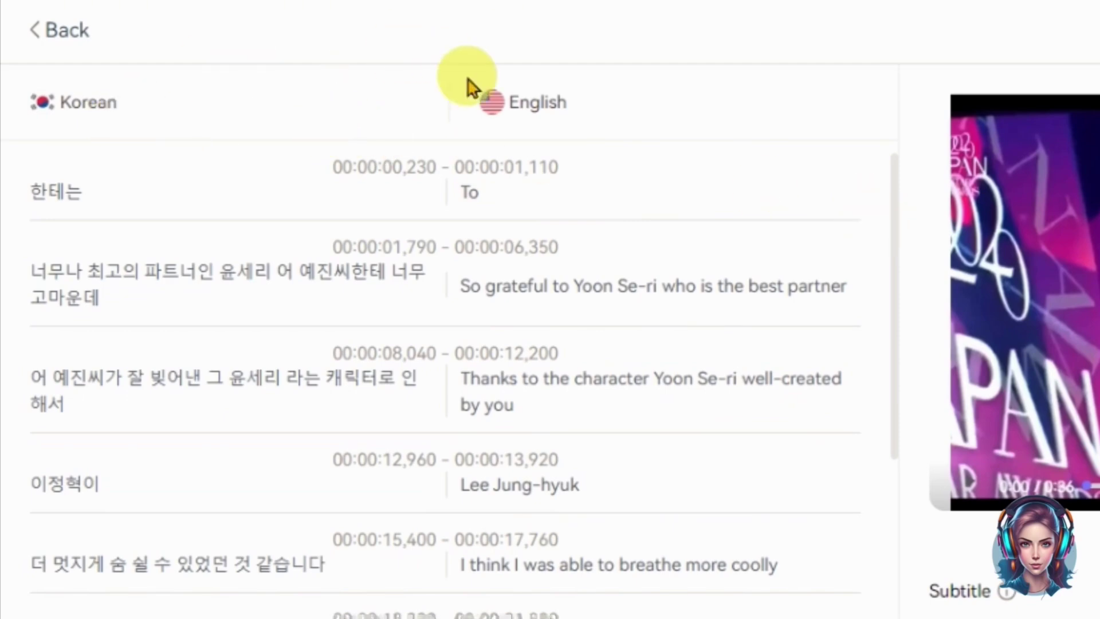
drag(897, 205, 922, 108)
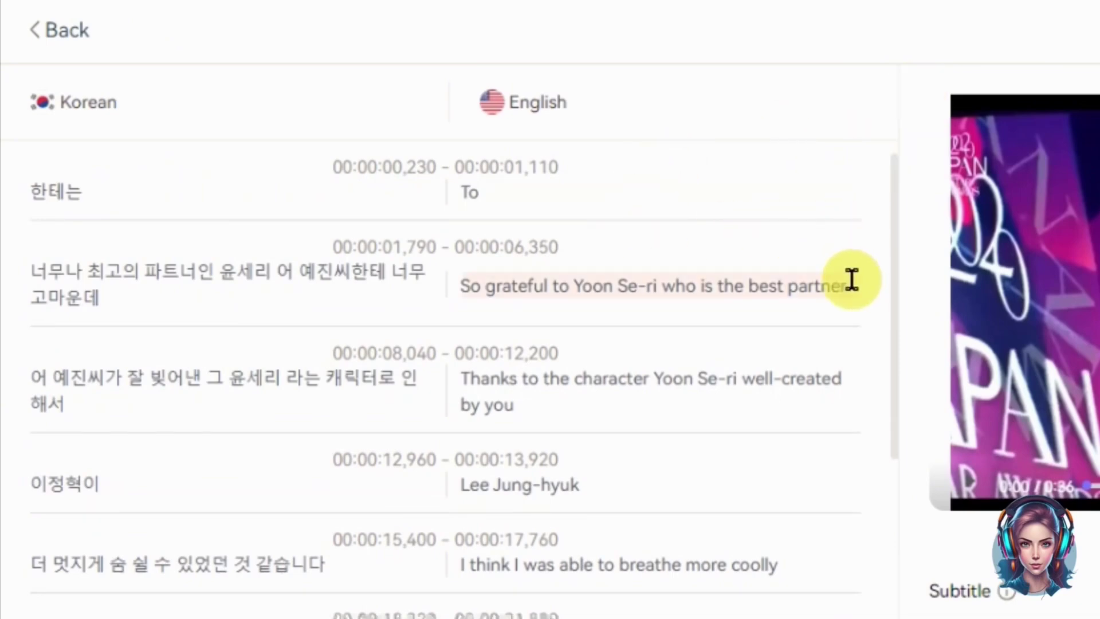
click(658, 380)
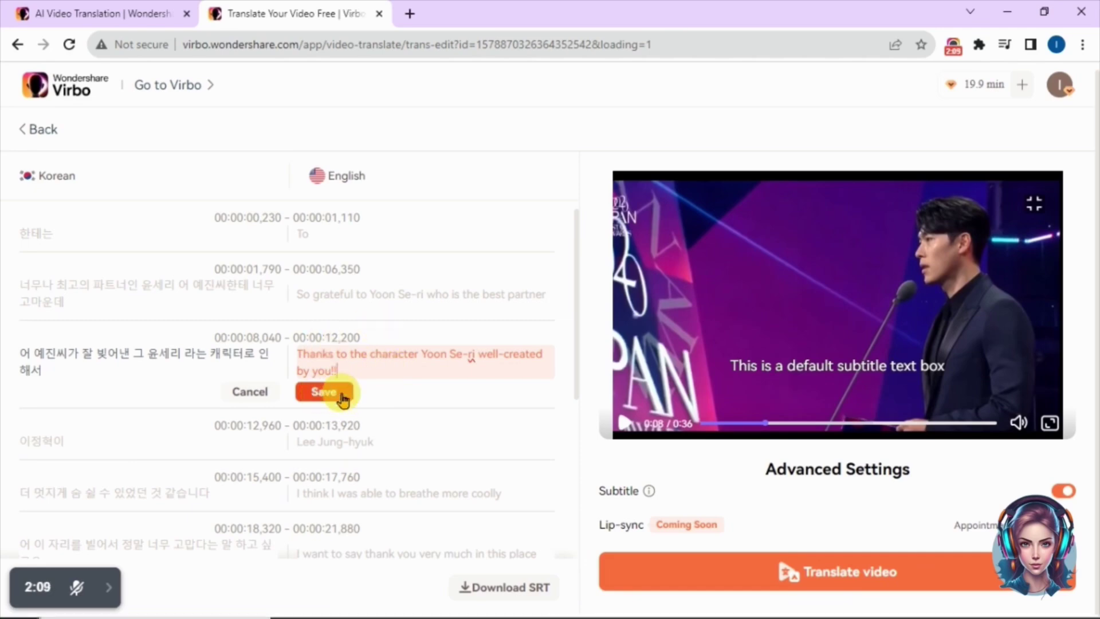
click(340, 398)
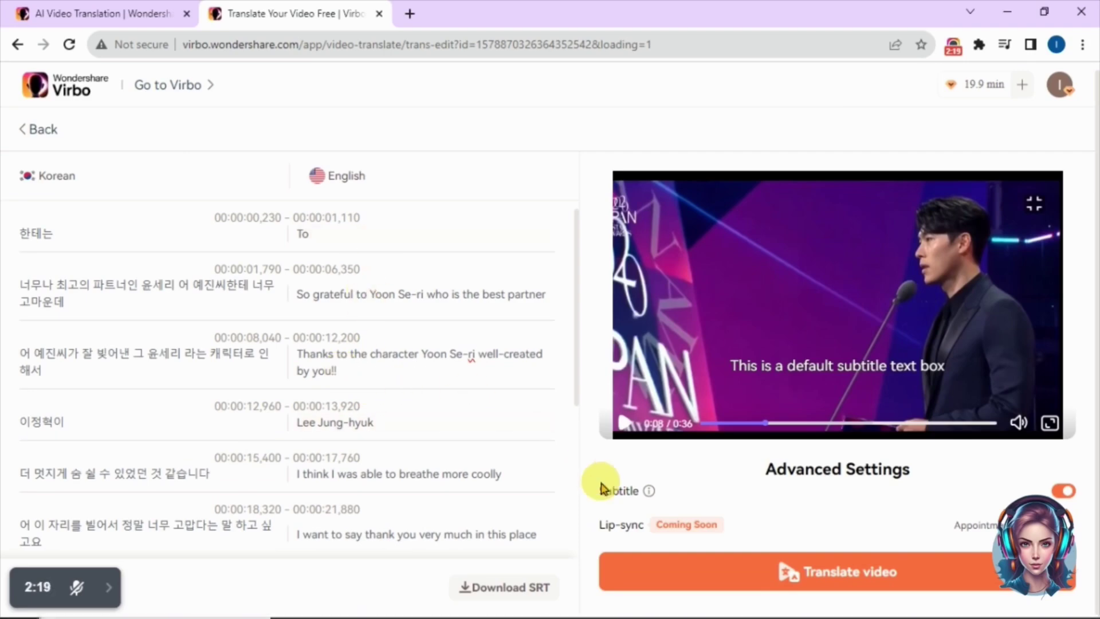
click(686, 581)
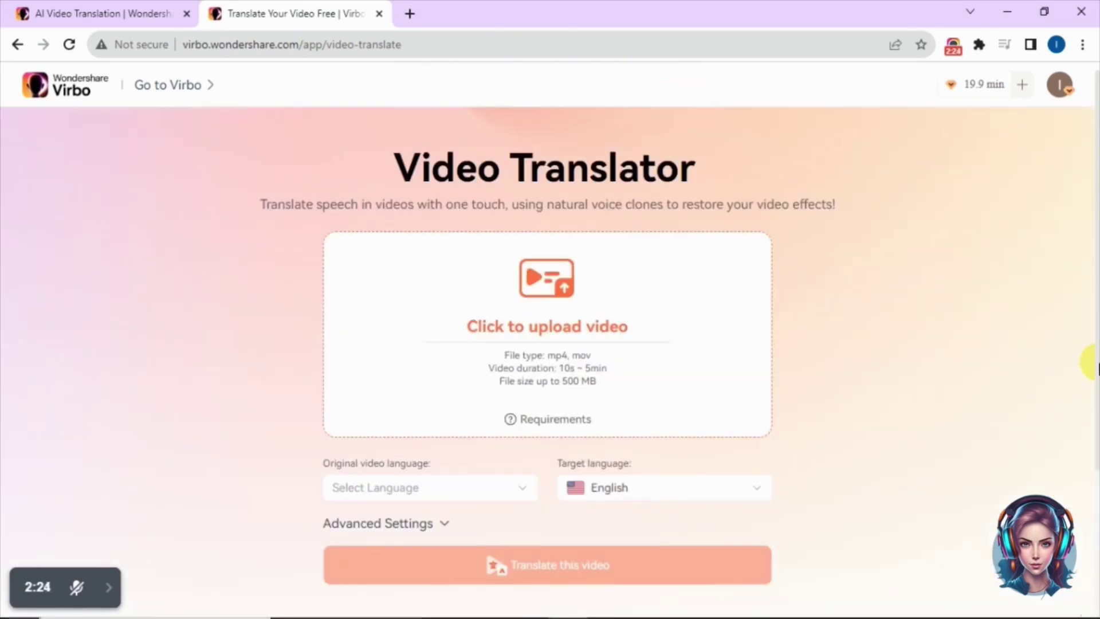
Step: Play the English_Untitled (1) video from the Translated list, then download it
scroll(1093, 366, down, 1)
scroll(1094, 361, down, 2)
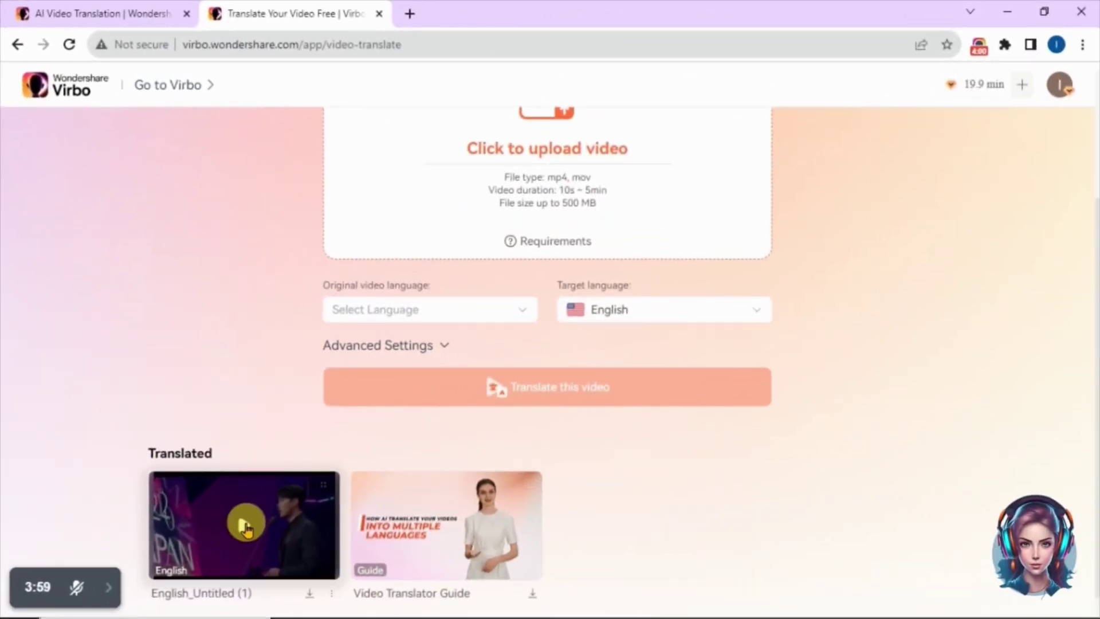
click(246, 524)
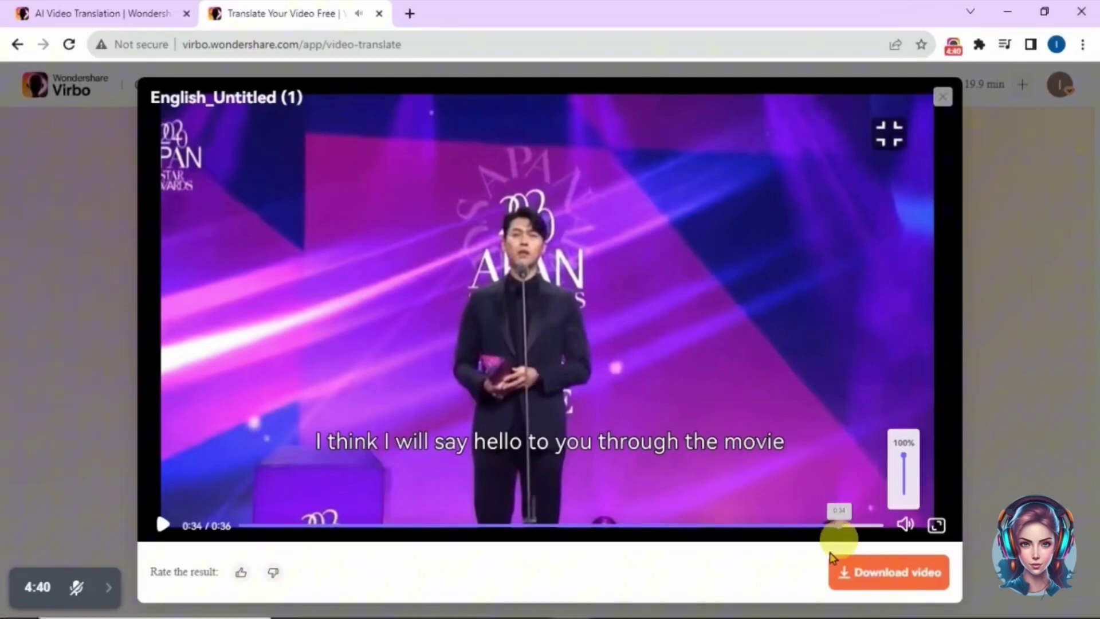
click(897, 571)
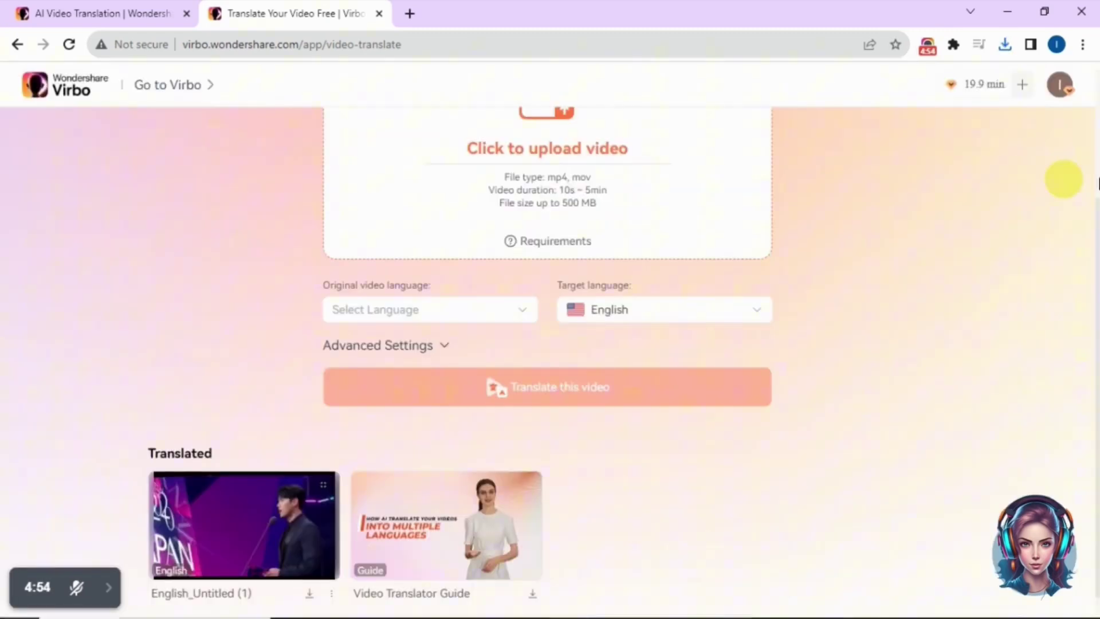
Step: Choose the downloaded English_Untitled file in YouTube Studio's Upload videos dialog
scroll(1095, 167, up, 3)
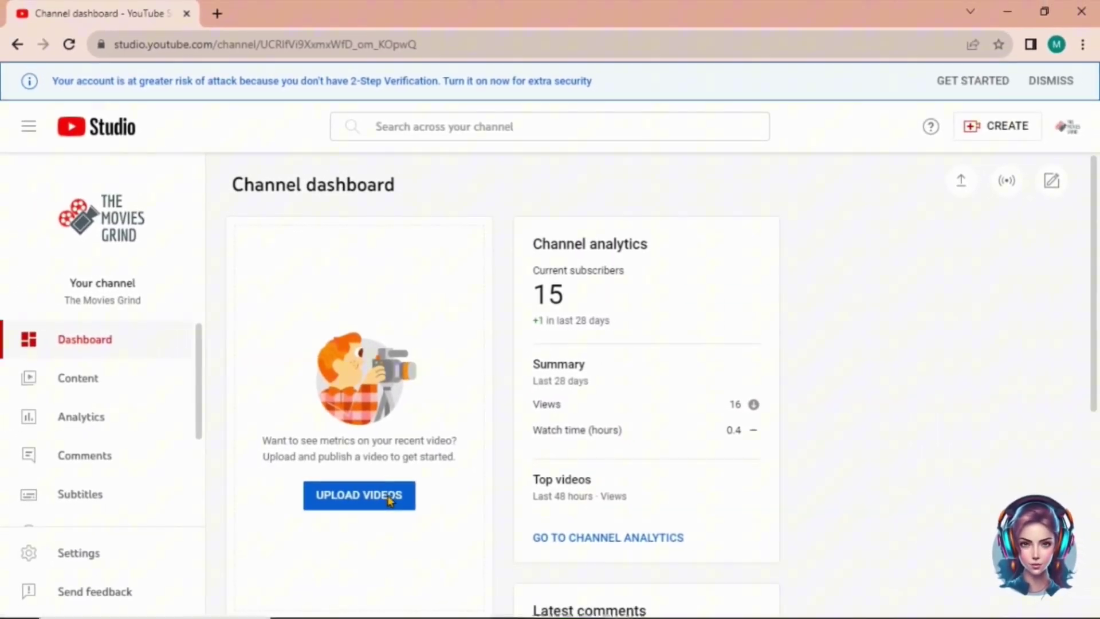
click(387, 495)
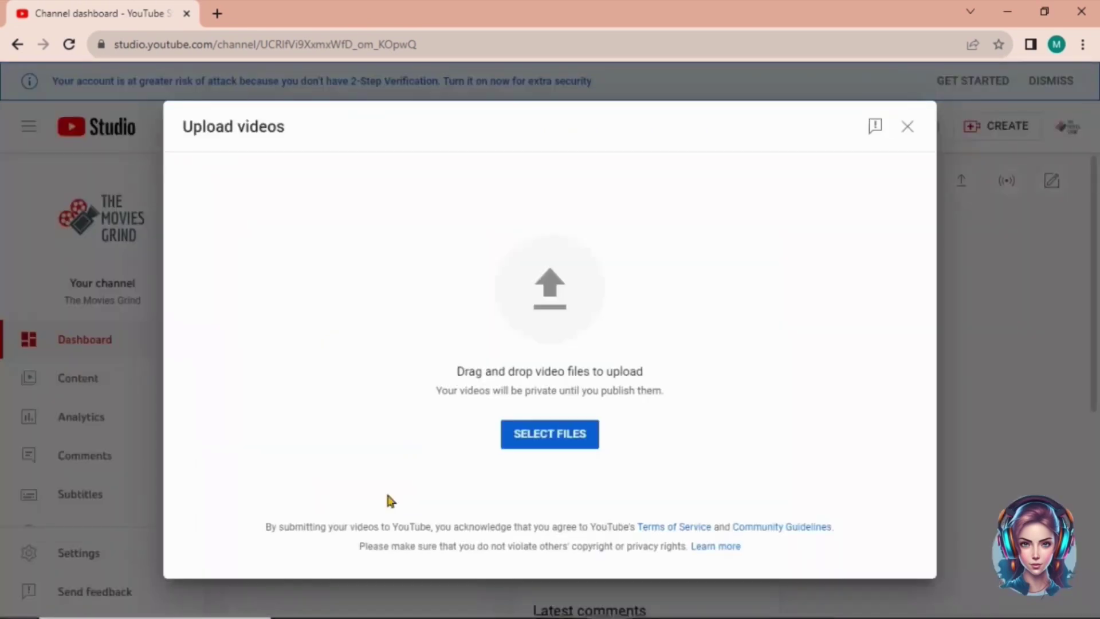
click(556, 447)
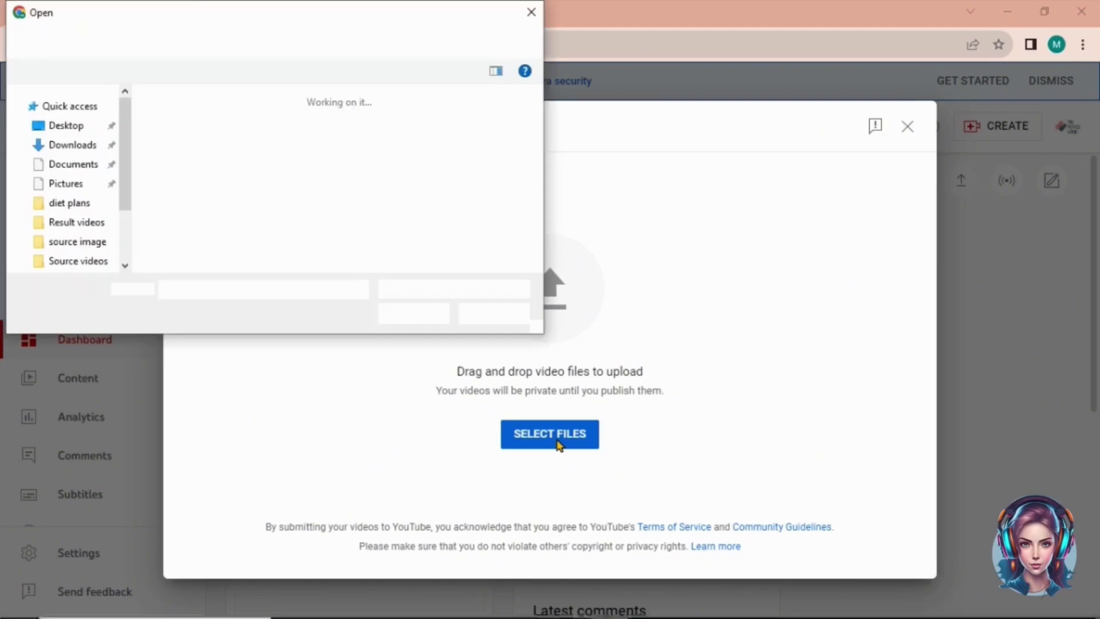
double_click(195, 175)
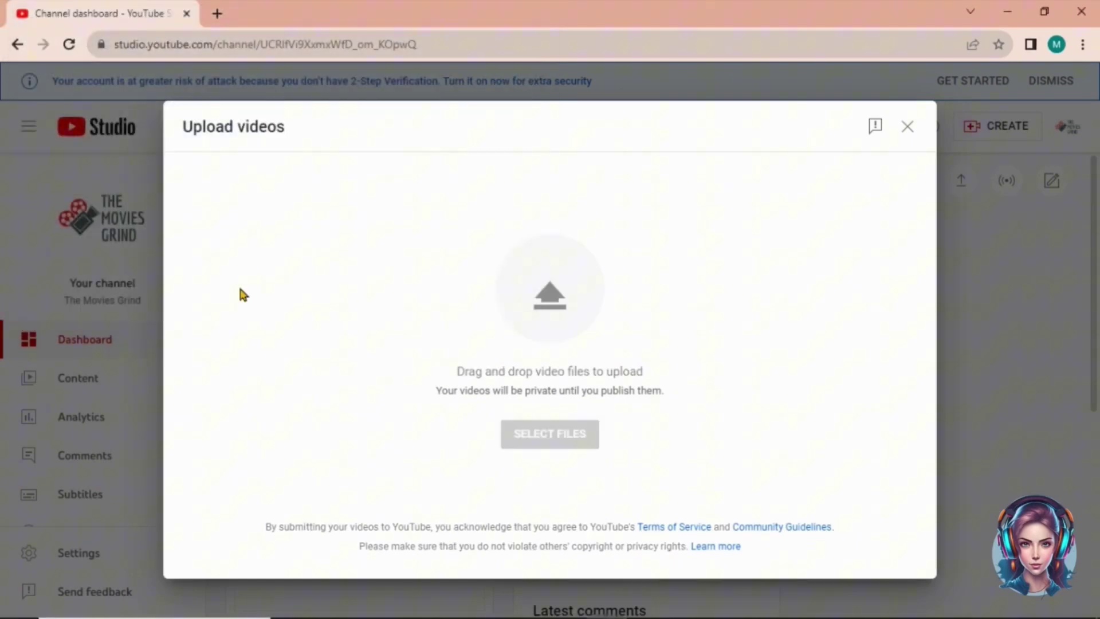